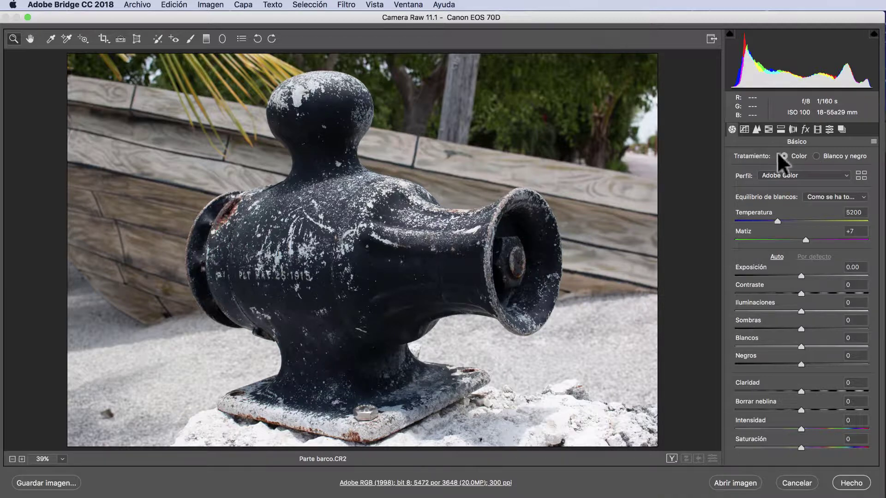
Step: Switch treatment to Black & White and list the B&N profiles down to B&N Filtro rojo
left_click(816, 156)
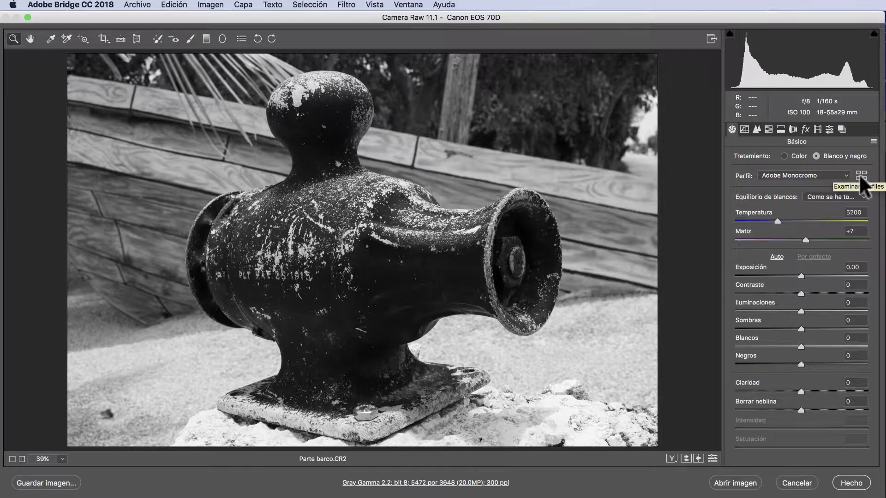
left_click(861, 176)
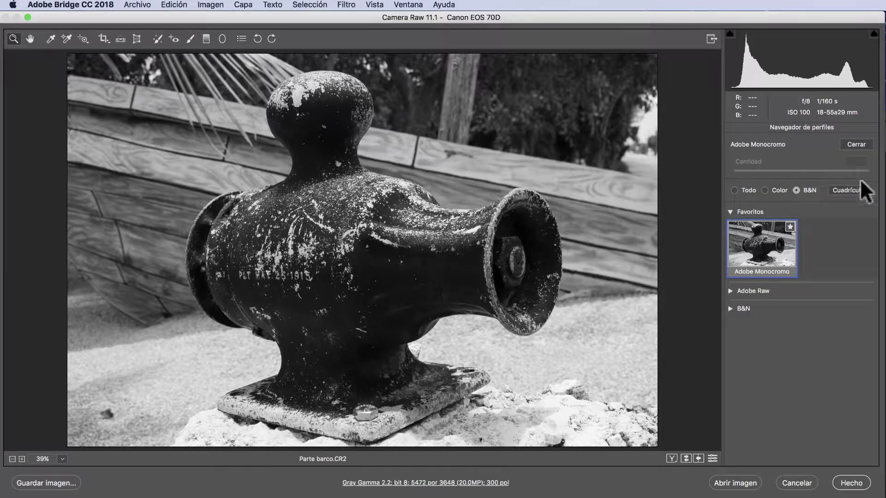
left_click(729, 308)
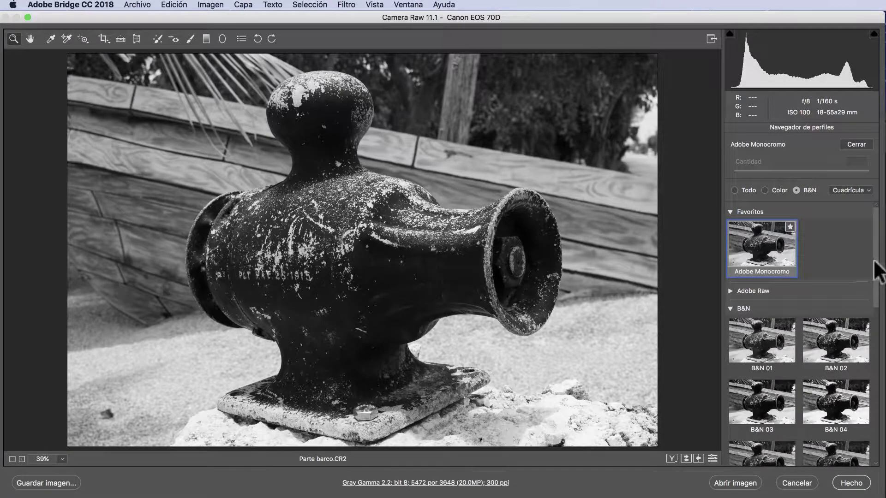
left_click_drag(875, 264, 862, 414)
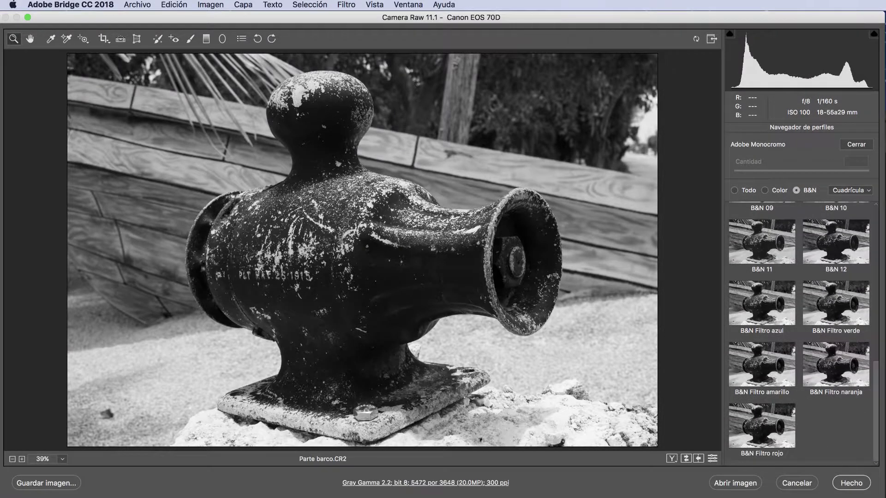
mouse_move(761, 427)
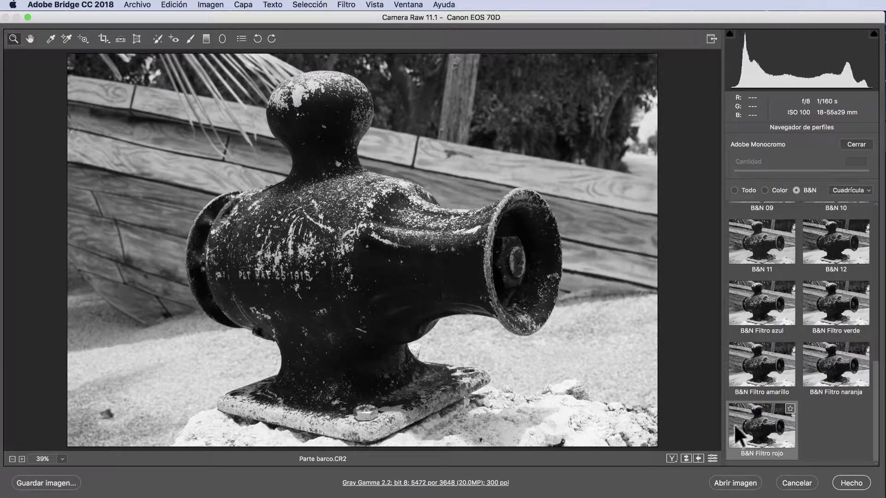
Step: Apply B&N Filtro rojo, compare its Amount at 200 and 0, then reset it to 100
left_click(759, 441)
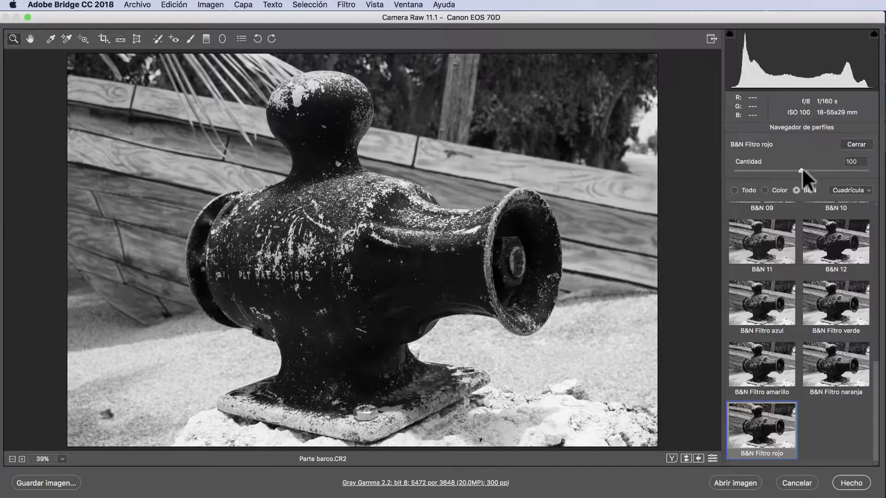
left_click_drag(800, 170, 868, 170)
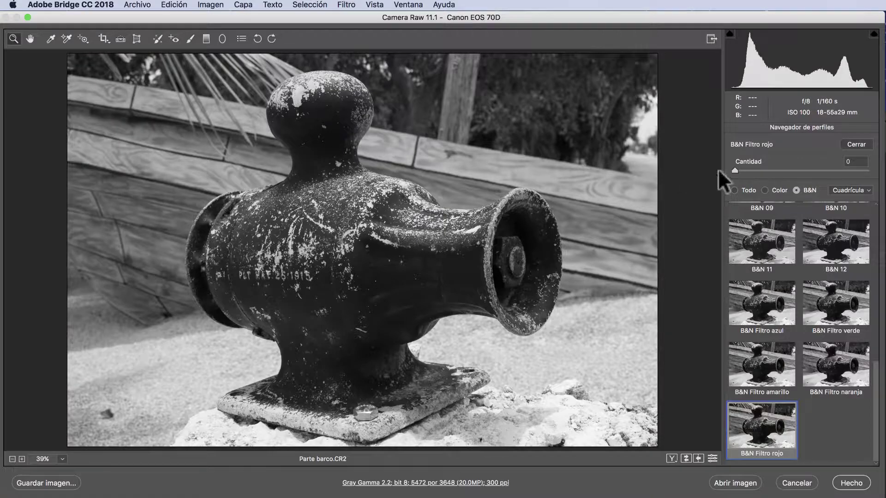
mouse_move(868, 170)
left_mouse_down()
mouse_move(651, 166)
mouse_move(781, 181)
mouse_move(870, 170)
mouse_move(732, 178)
left_mouse_up()
double_click(734, 170)
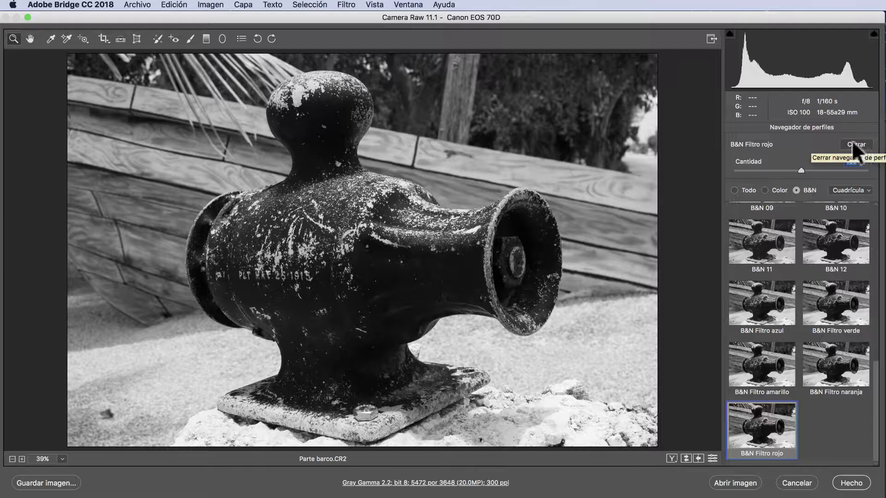
Step: Close the profile browser and set Blacks to -50 and Clarity to +41
left_click(854, 146)
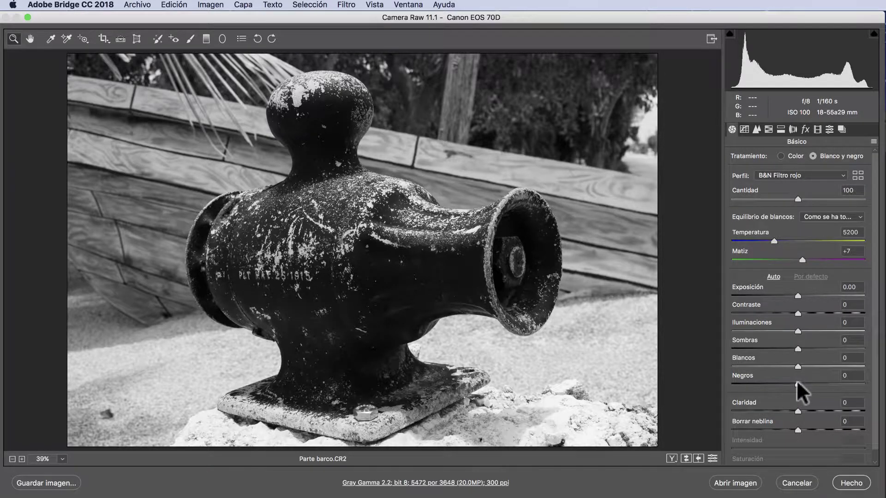
left_click_drag(797, 383, 764, 381)
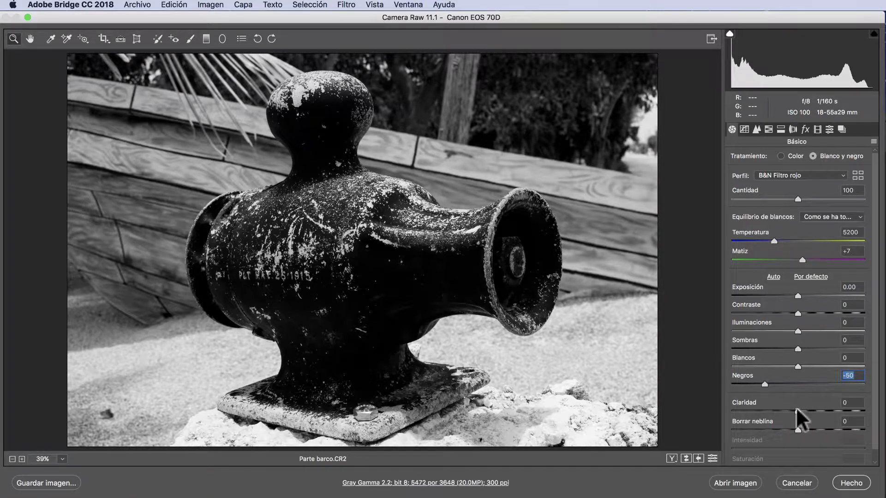
left_click_drag(796, 408, 823, 410)
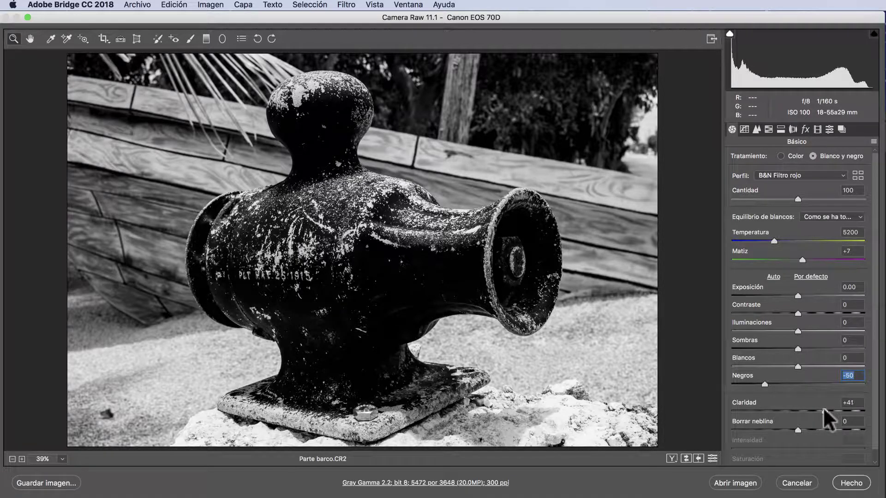
left_click(824, 409)
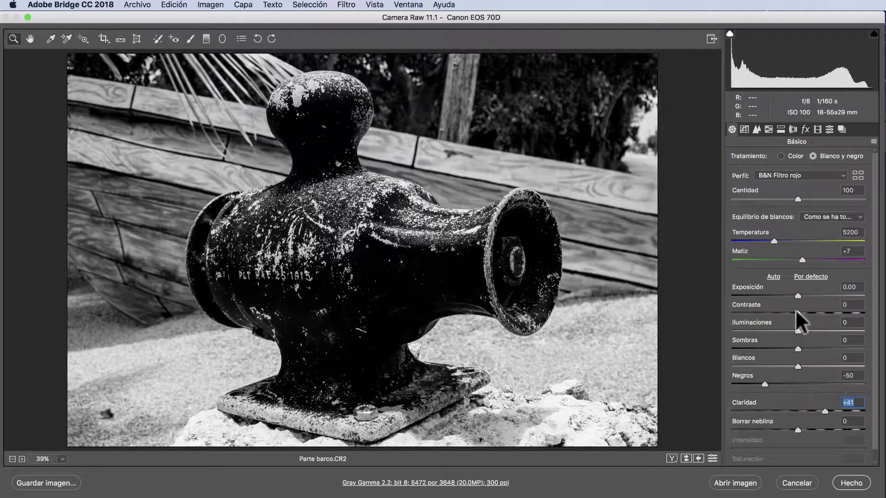
Step: Raise Contrast gradually to +18
left_click_drag(798, 314, 800, 314)
left_click_drag(800, 313, 809, 313)
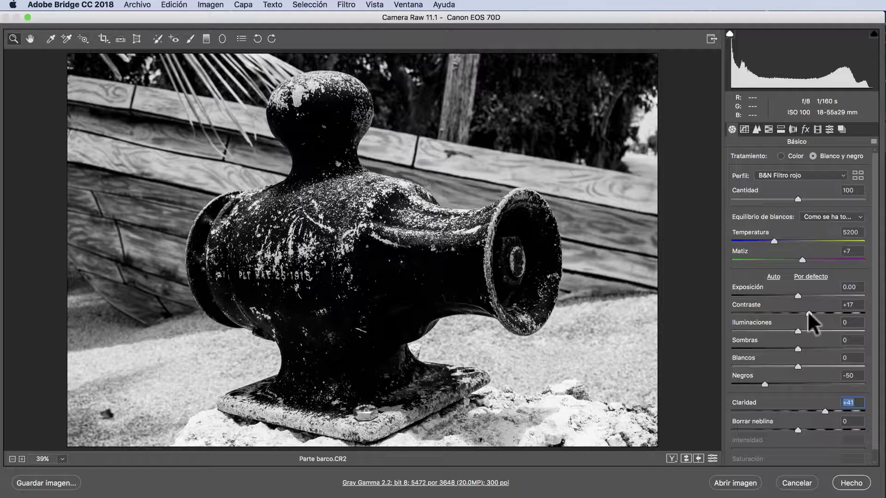
left_click_drag(809, 314, 810, 313)
left_click(810, 314)
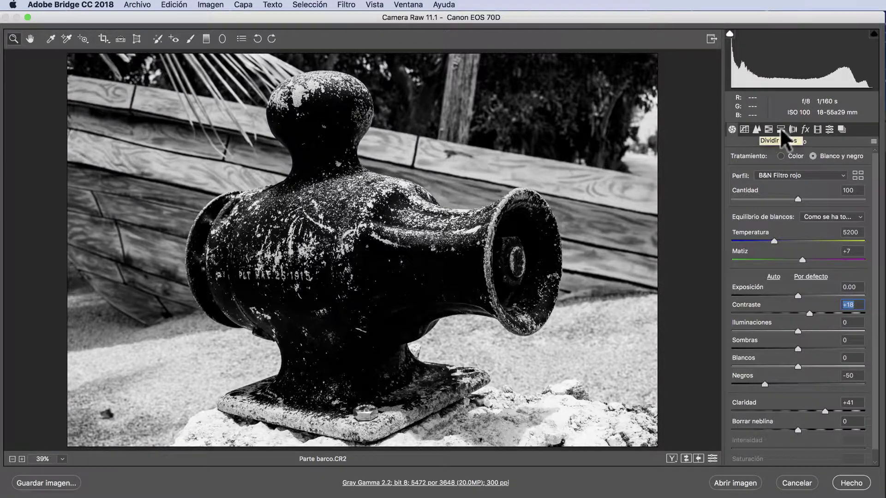
Step: In Split Toning, use the Alt full-saturation preview to pick a warm shadow hue of 41
left_click(781, 130)
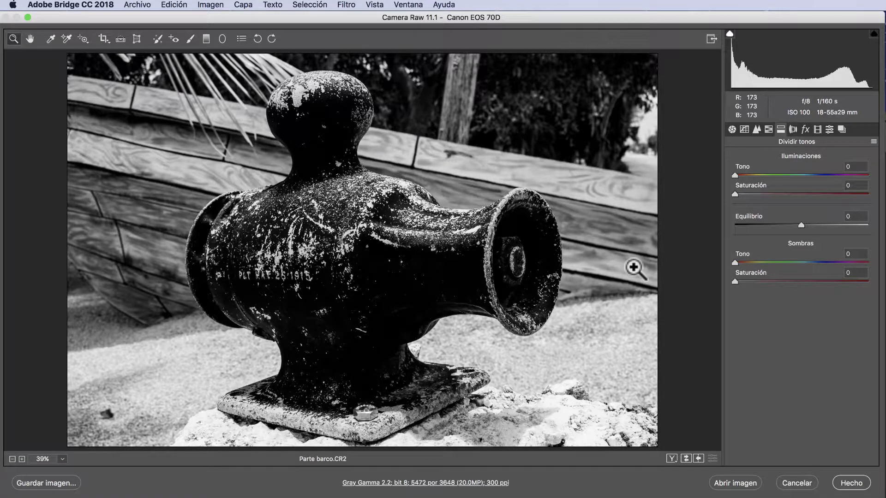
key("alt")
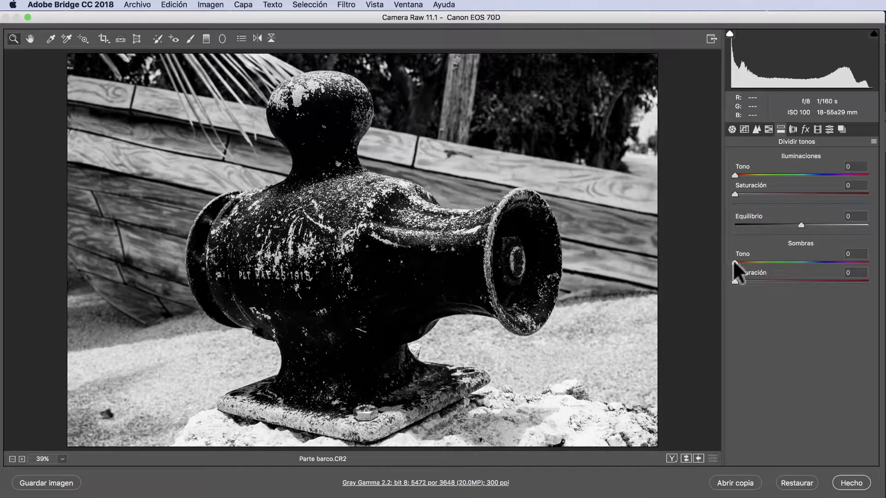
left_click(735, 263, "alt")
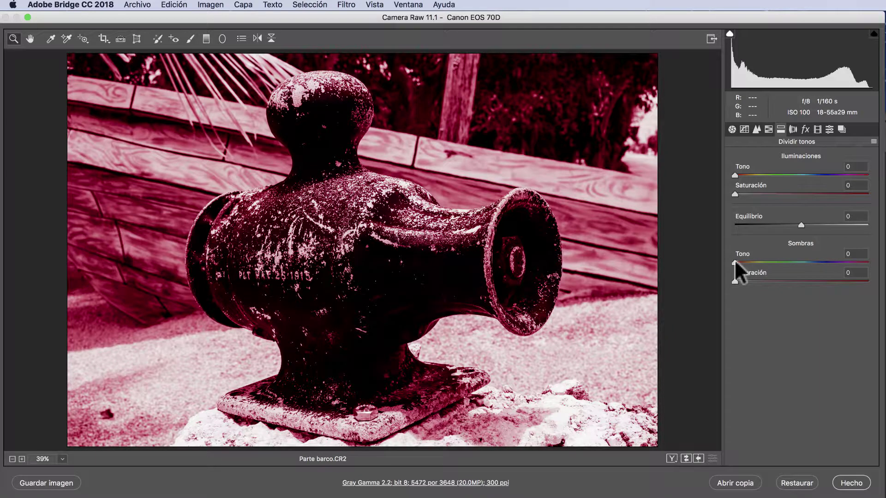
left_click_drag(735, 261, 739, 261)
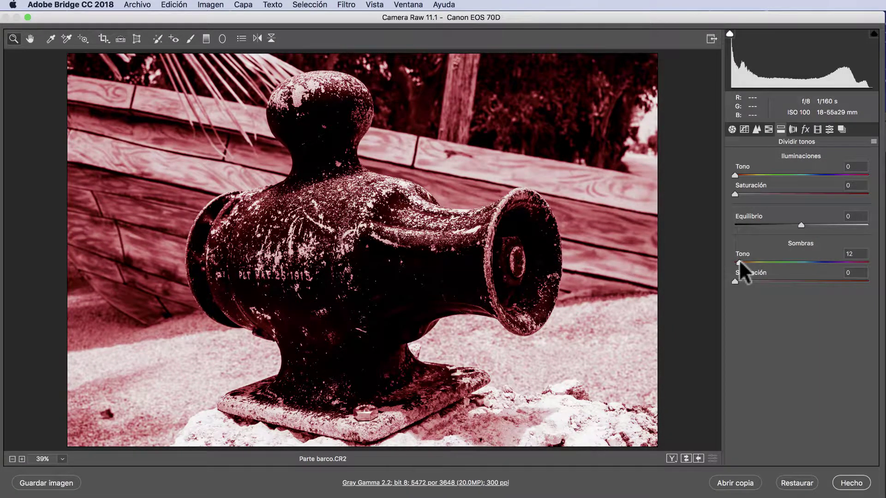
left_click_drag(739, 262, 750, 263)
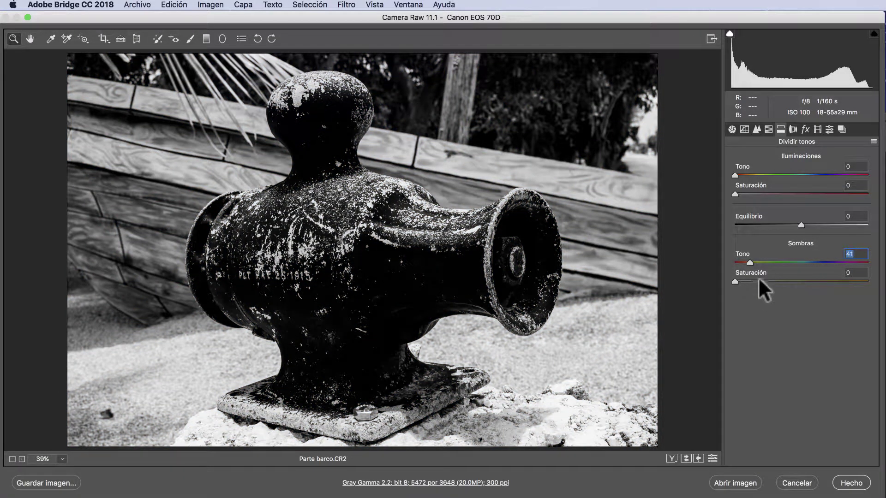
Step: Give the shadows saturation 71 and set the split-toning balance to +68
left_click_drag(736, 280, 829, 289)
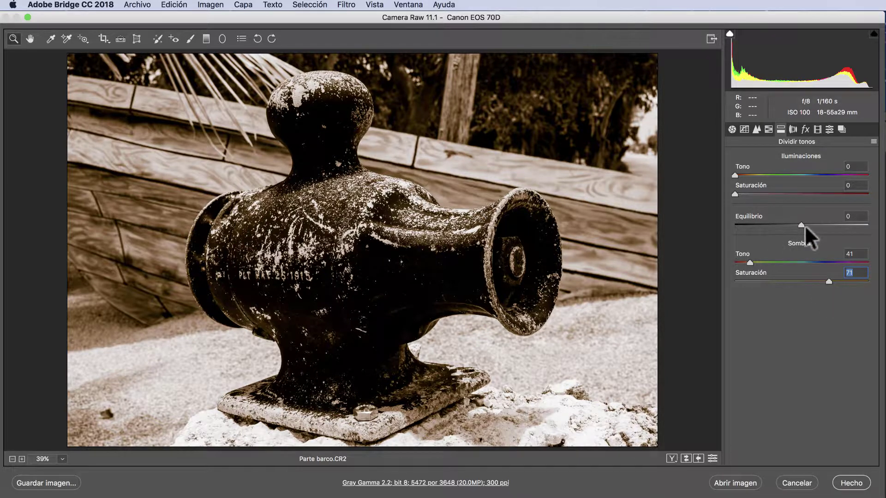
left_click_drag(801, 226, 826, 228)
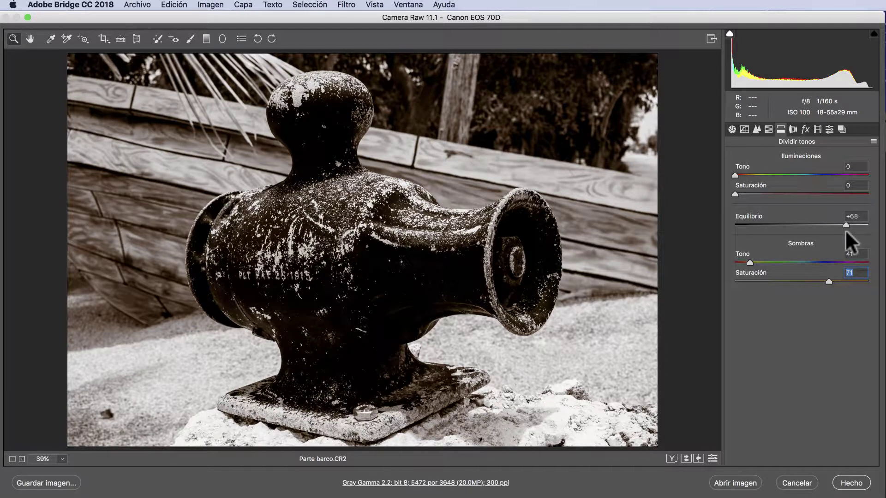
left_click(846, 229)
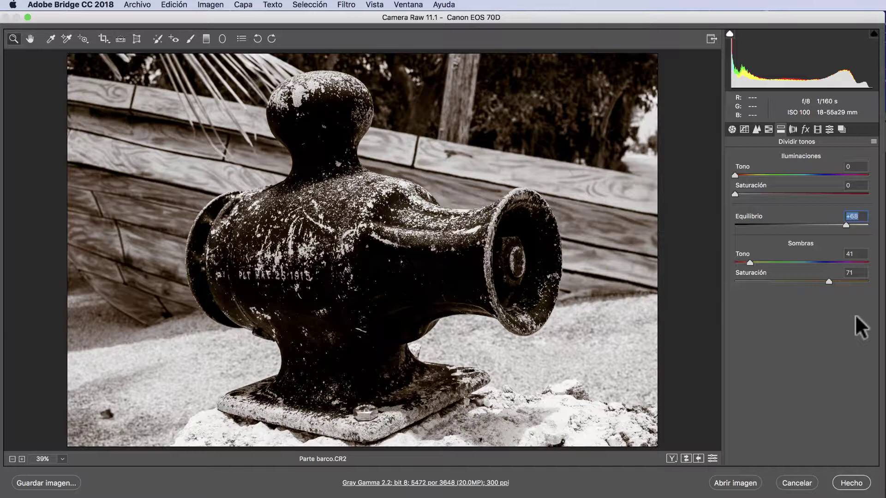
Step: Show the Effects panel and view the top of the bollard at 100% zoom
left_click(805, 129)
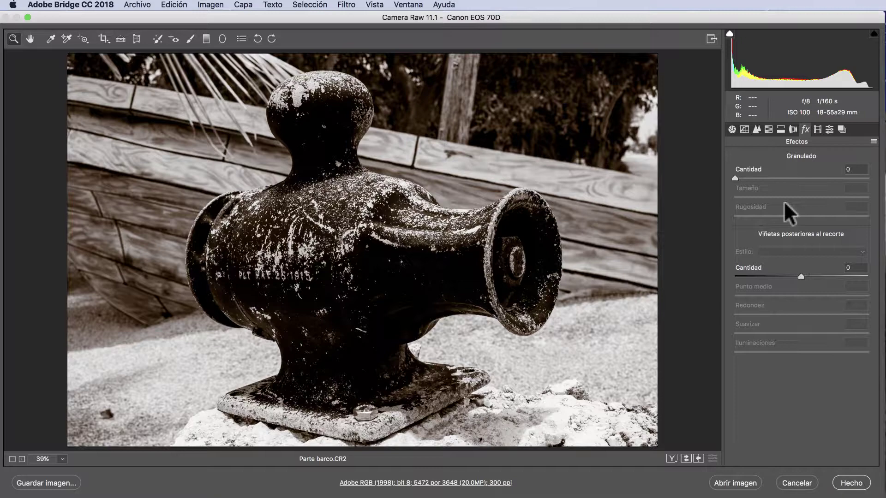
key("super+alt+0")
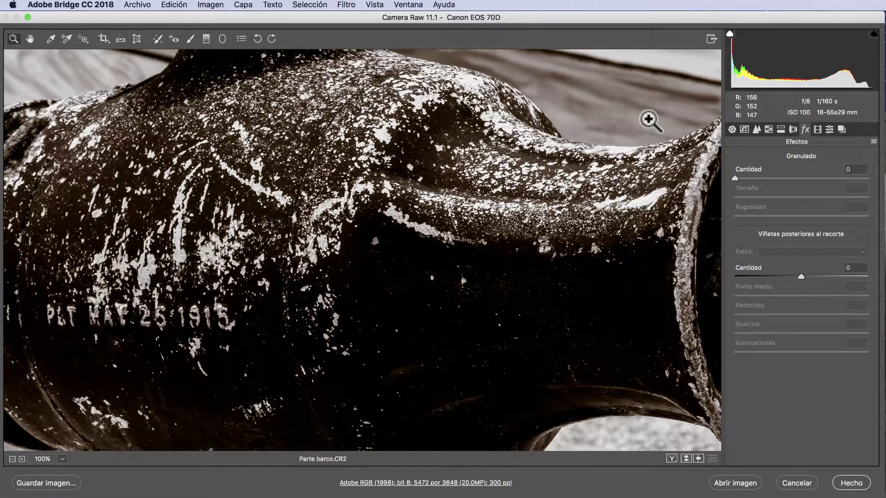
mouse_move(585, 87)
left_mouse_down()
mouse_move(553, 181)
mouse_move(474, 337)
mouse_move(450, 307)
mouse_move(431, 326)
mouse_move(478, 352)
left_mouse_up()
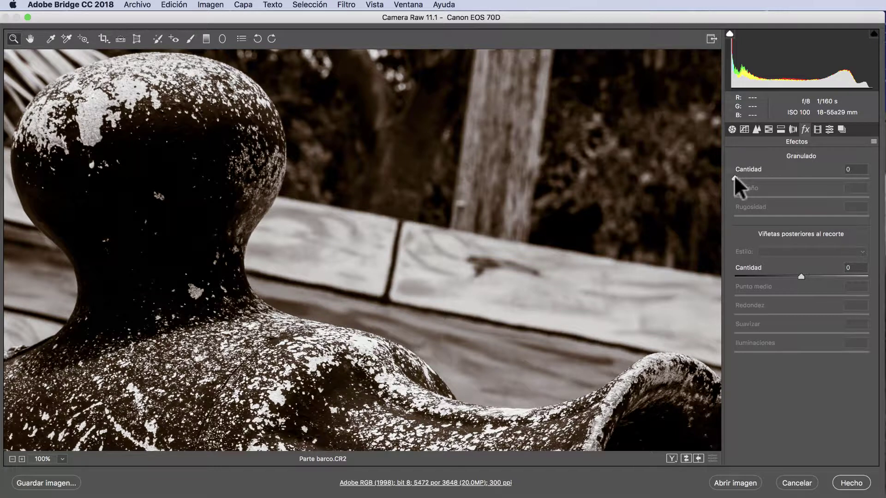
Step: Add film grain at amount 100 and try grain sizes from finest to coarse
left_click_drag(735, 179, 879, 194)
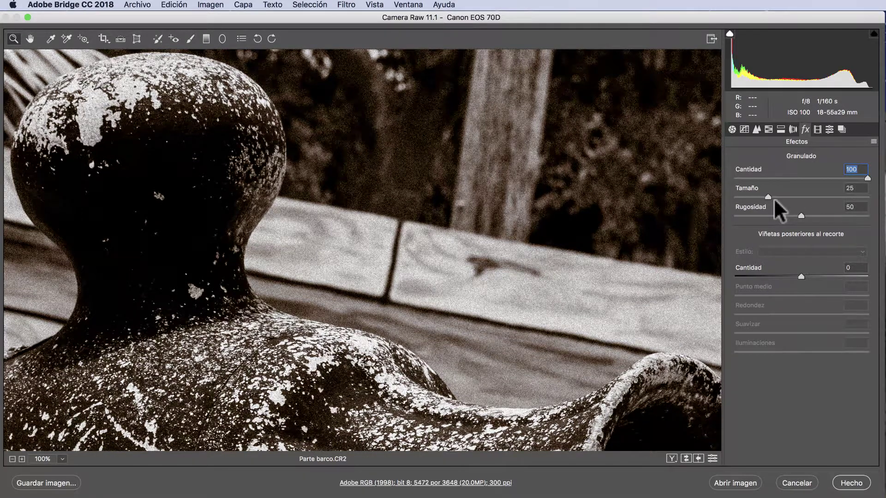
left_click_drag(774, 198, 870, 202)
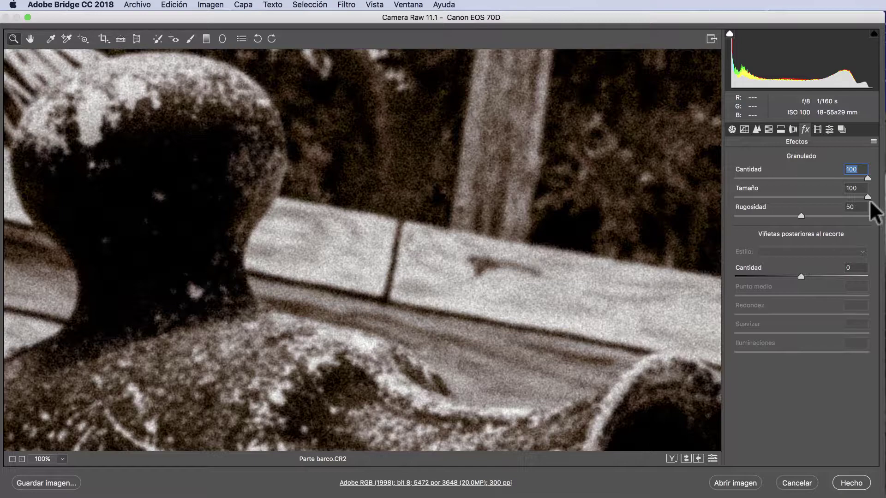
left_click_drag(869, 200, 723, 199)
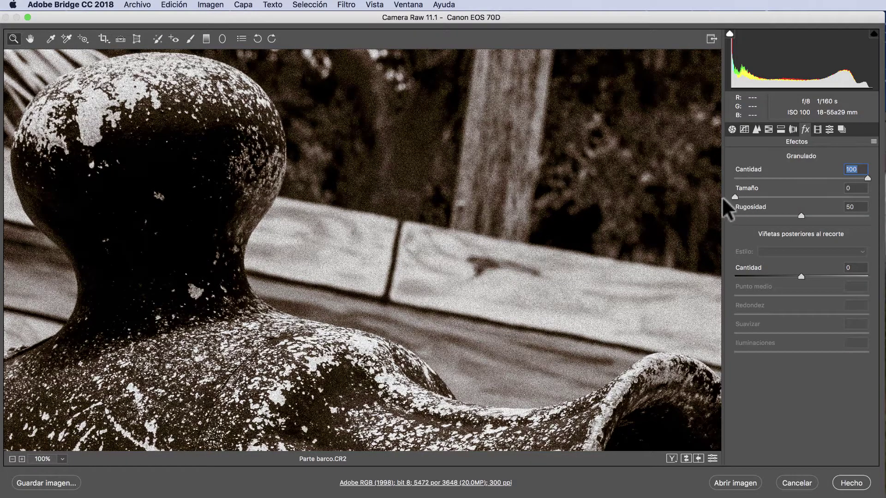
left_click(796, 199)
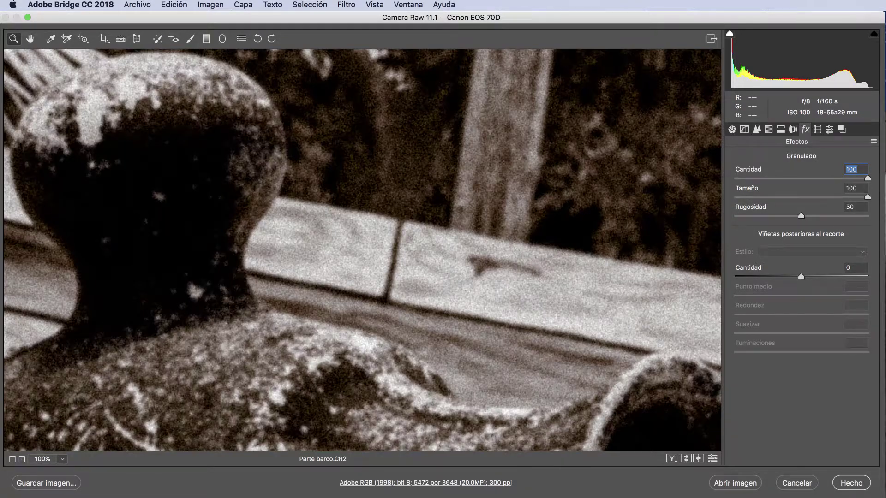
mouse_move(796, 199)
left_mouse_down()
mouse_move(727, 198)
mouse_move(856, 203)
mouse_move(863, 215)
mouse_move(860, 204)
left_mouse_up()
left_click(860, 203)
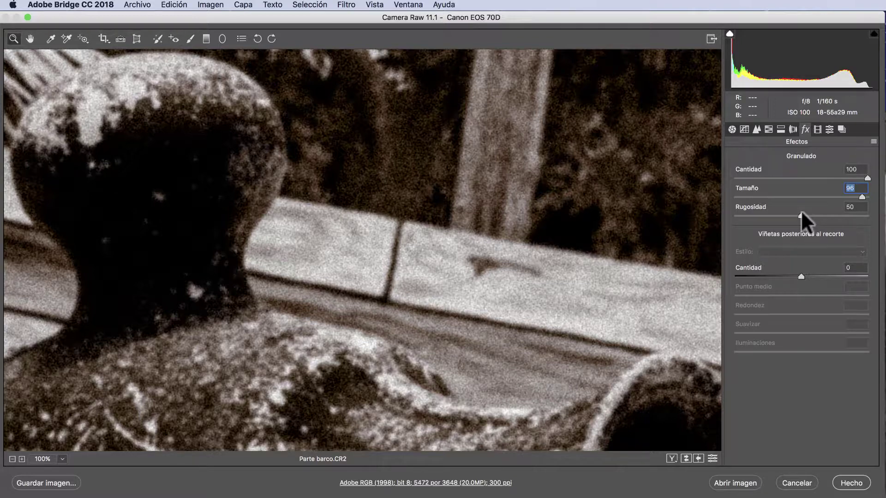
Step: Set grain roughness to 58 and shrink the grain size to 40
left_click_drag(801, 215, 867, 217)
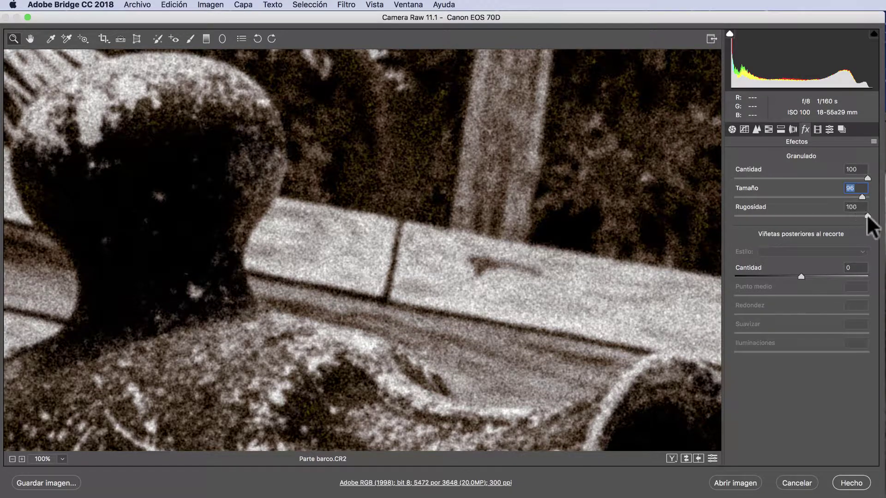
left_click(868, 216)
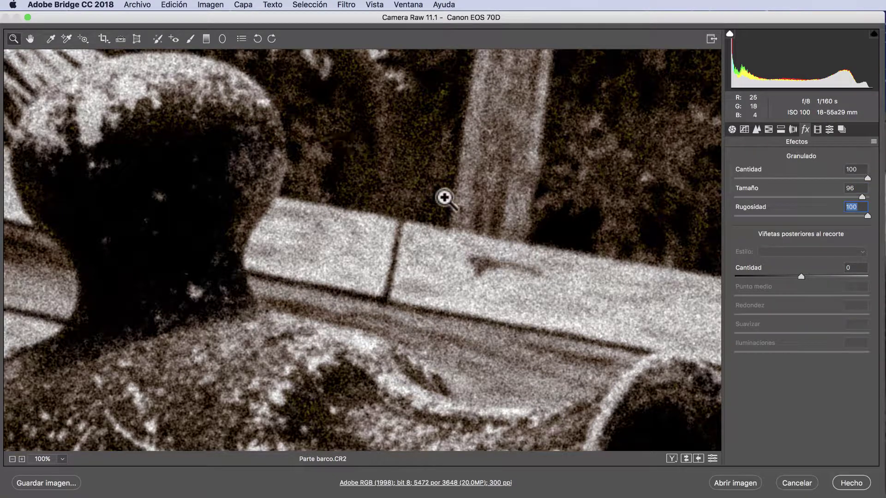
left_click_drag(867, 216, 717, 216)
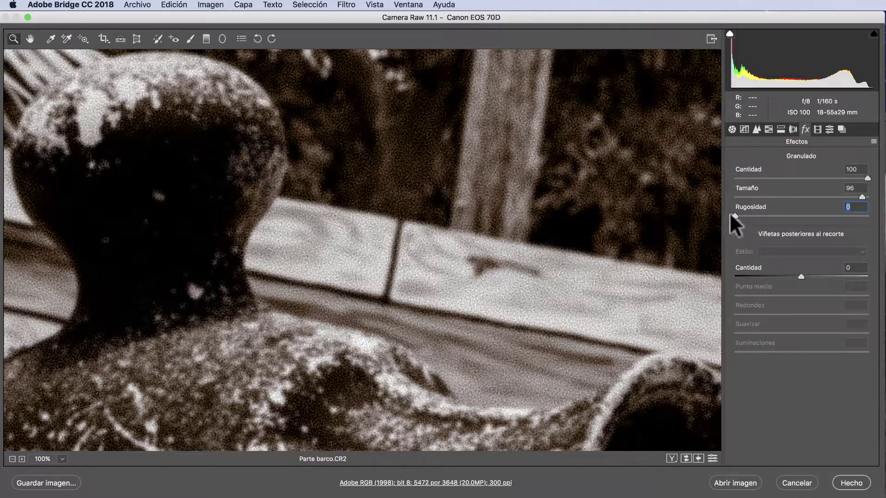
left_click_drag(735, 216, 812, 219)
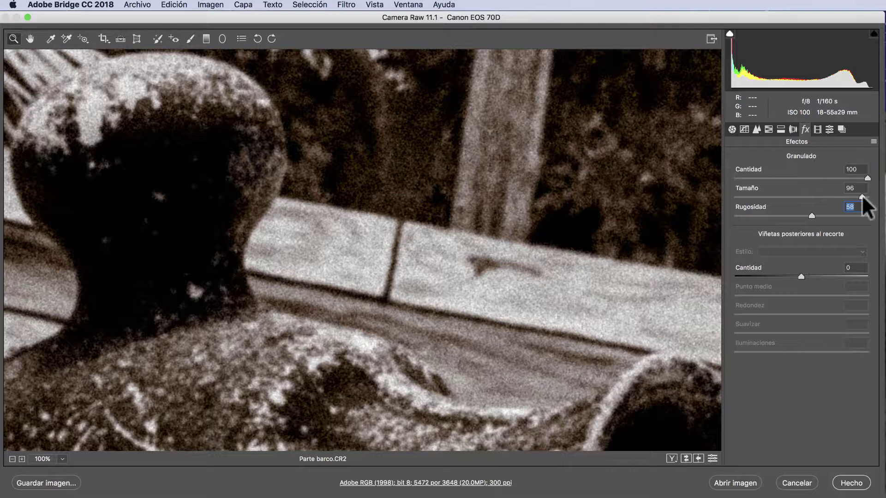
left_click_drag(862, 198, 787, 199)
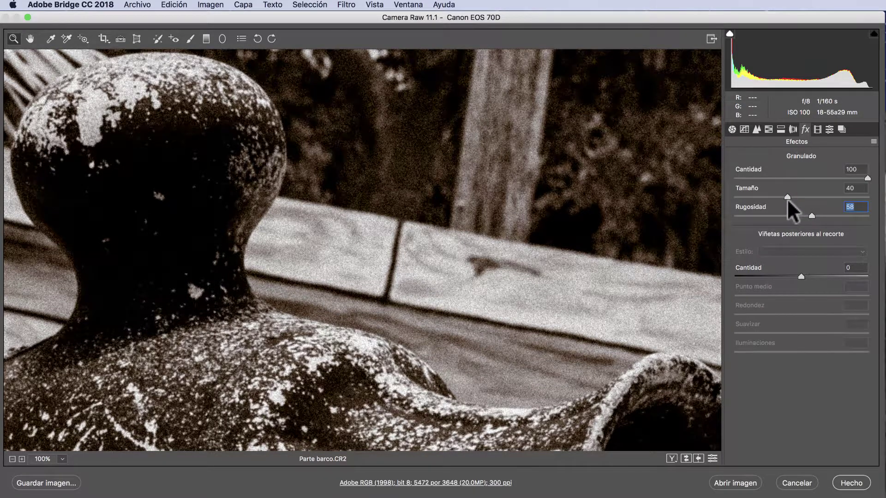
Step: Keep grain size at 40 and reduce the grain amount to 48
left_click(788, 199)
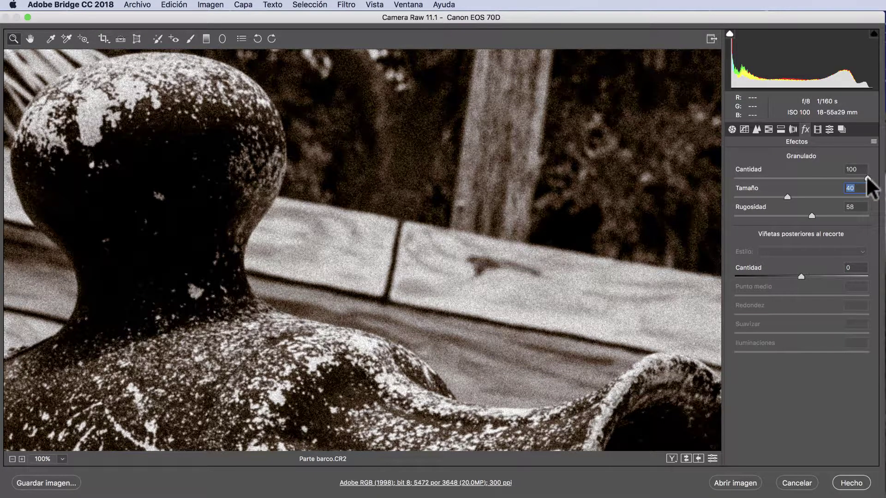
left_click_drag(867, 178, 798, 180)
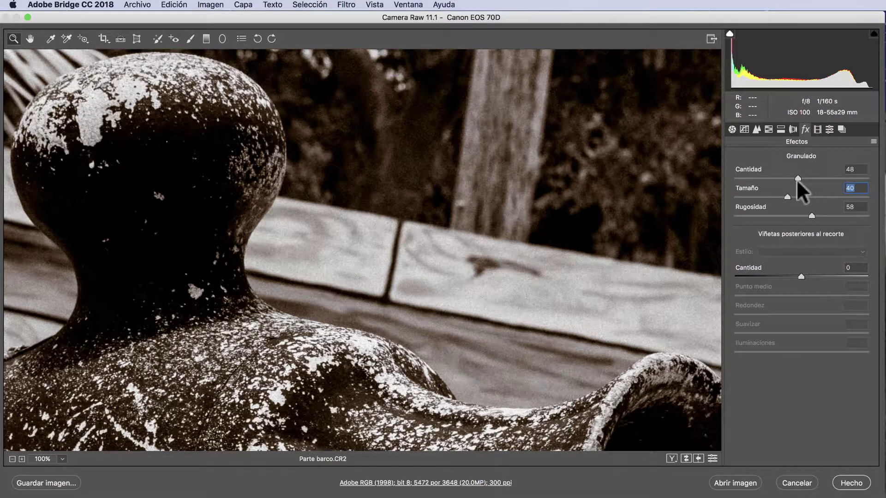
key("shift+Tab")
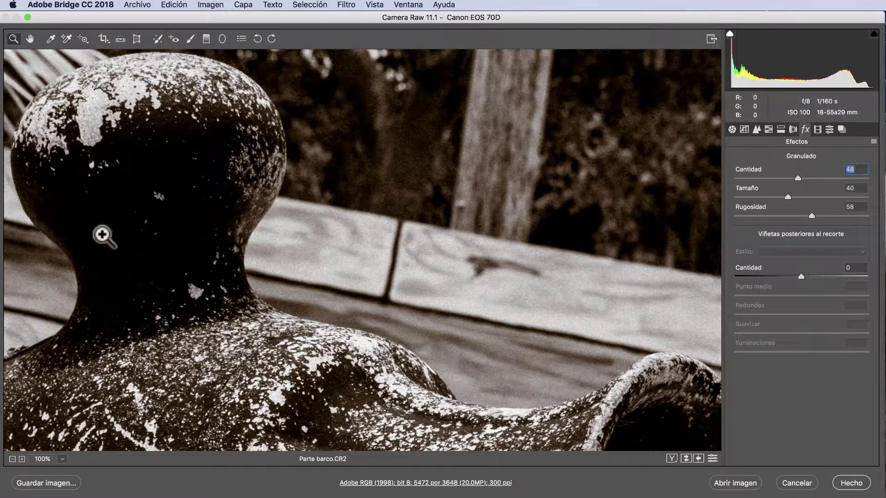
Step: Zoom out to the whole photo, then back to 50% centred on the bollard
left_click(12, 459)
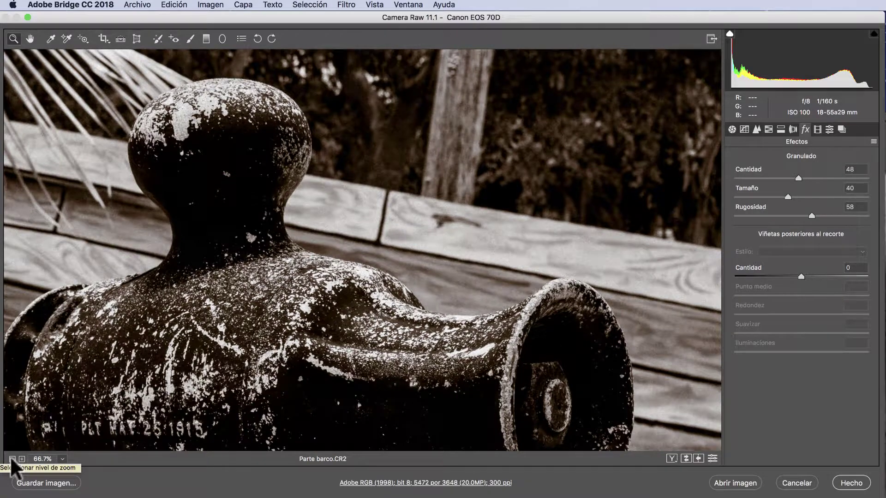
left_click(12, 459)
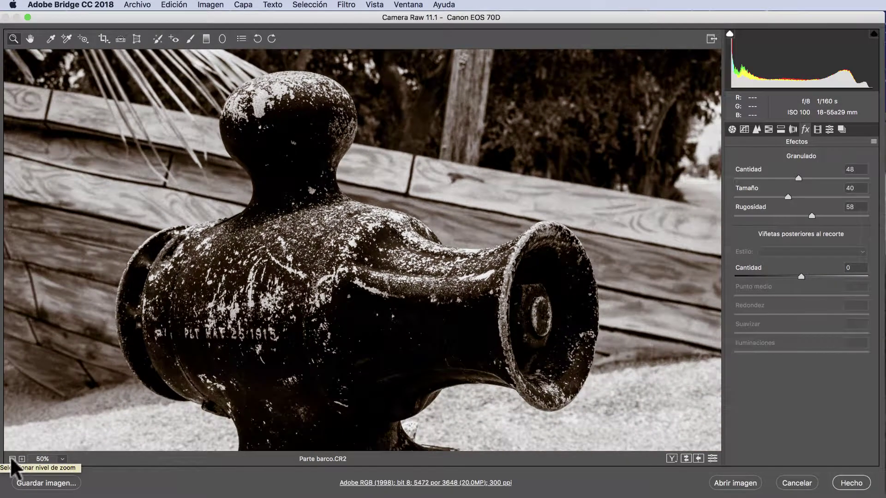
left_click(12, 460)
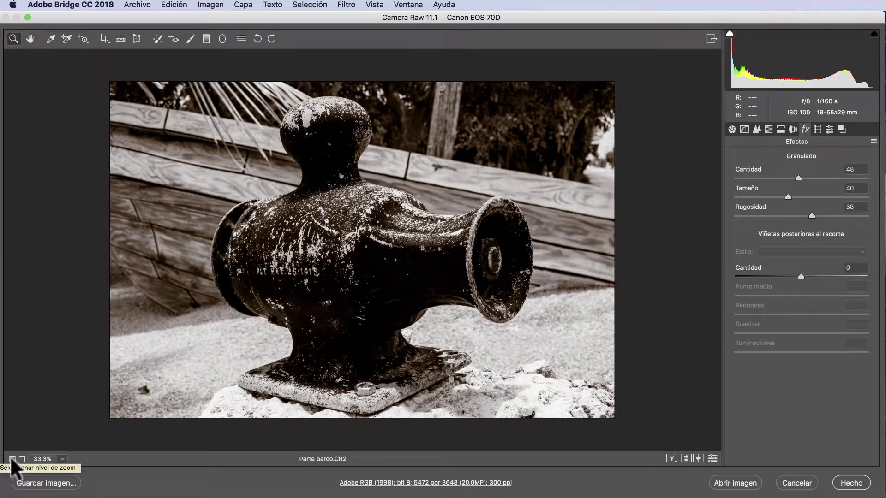
left_click(22, 459)
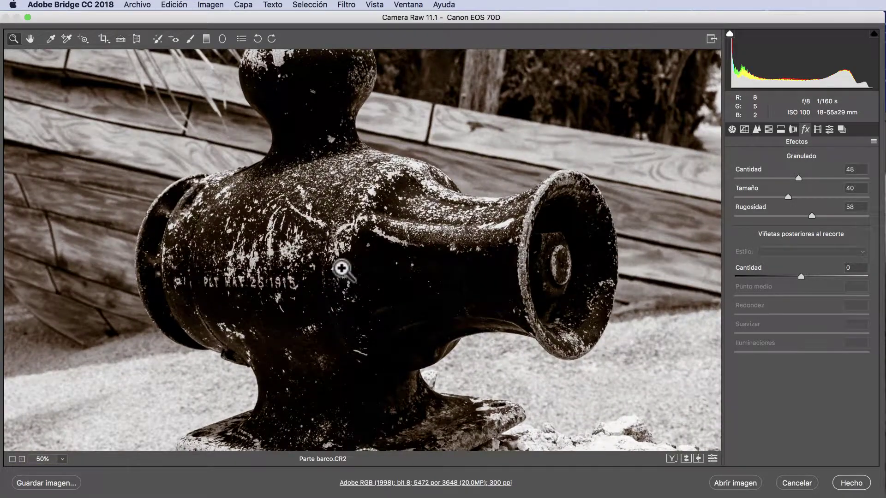
left_click_drag(359, 247, 406, 280)
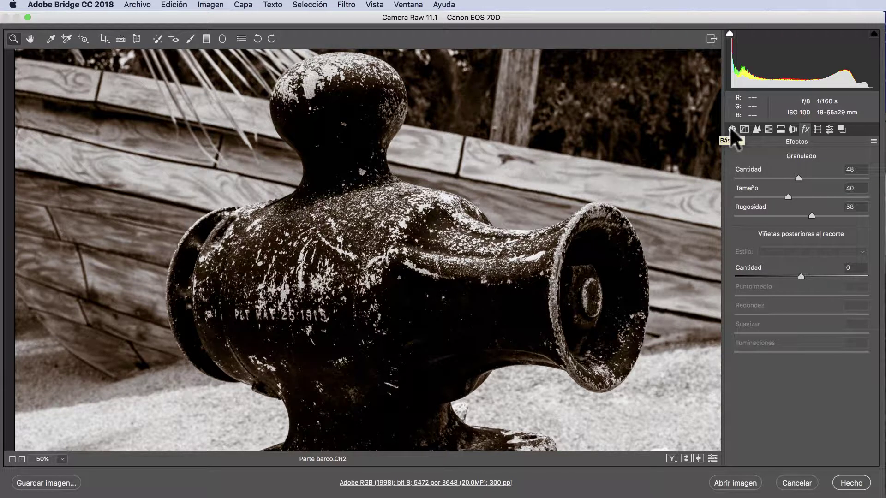
Step: Return to the Basic panel and reopen the profile browser showing B&N Filtro rojo
left_click(733, 130)
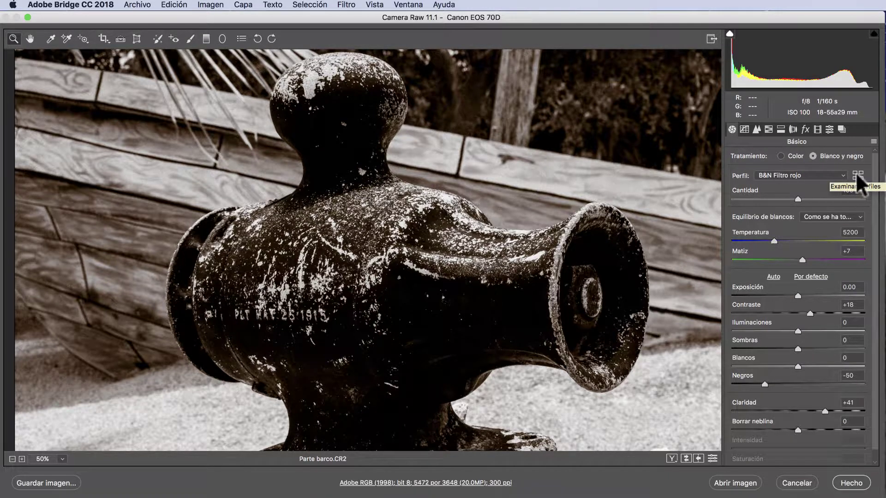
left_click(856, 175)
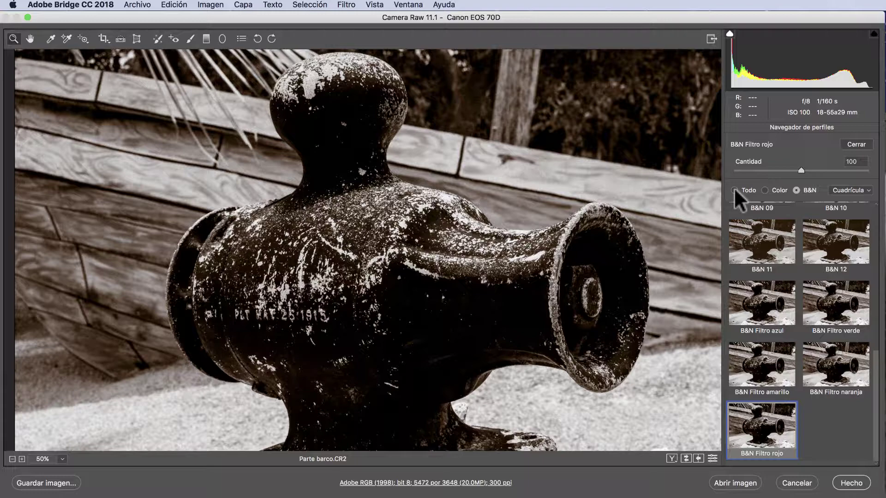
Step: Show all profile types, collapse the B&N group and expand Moderno to reveal Moderno 01–04
left_click(734, 190)
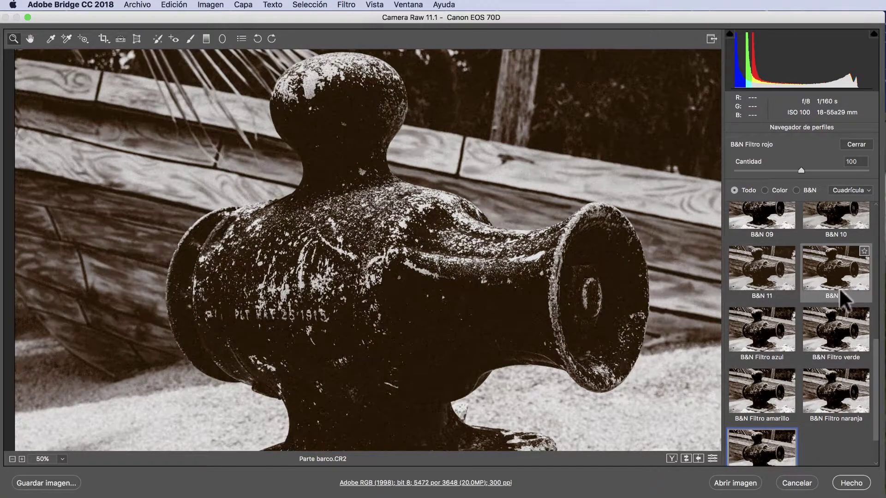
scroll(841, 295, "down", 2)
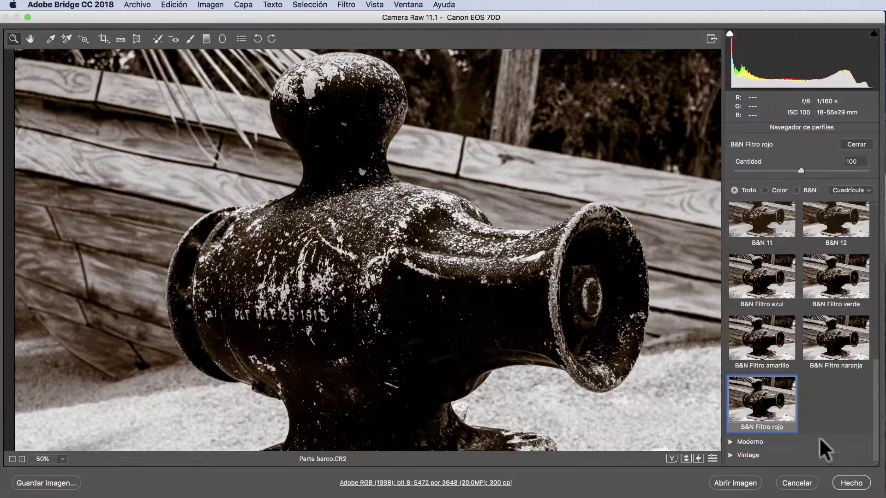
scroll(792, 403, "up", 2)
scroll(793, 403, "up", 1)
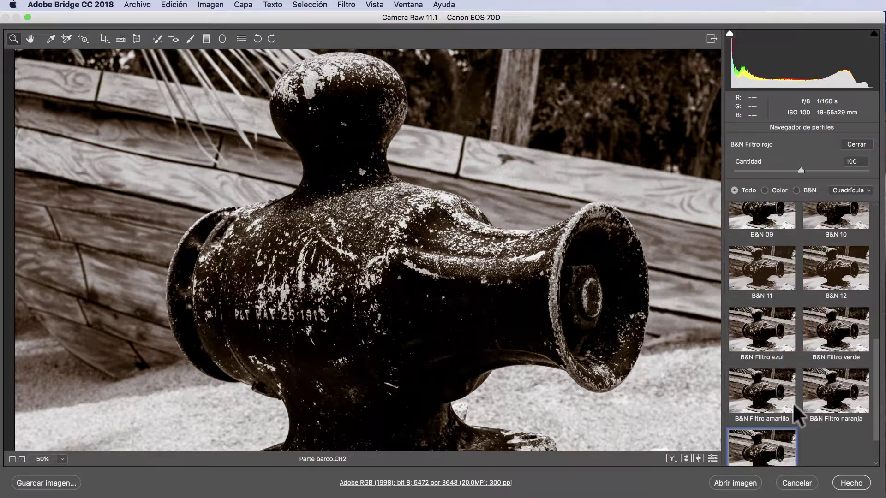
scroll(793, 403, "up", 2)
scroll(793, 403, "up", 1)
scroll(793, 402, "up", 1)
scroll(793, 403, "up", 2)
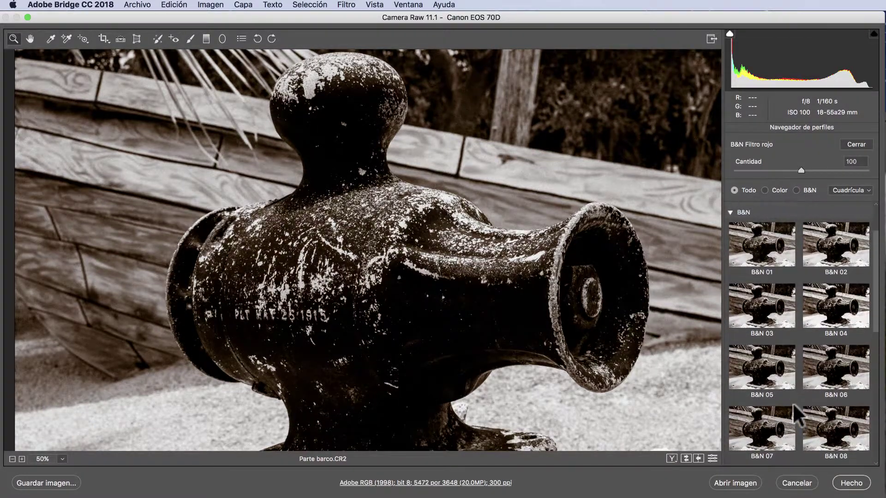
scroll(793, 403, "up", 1)
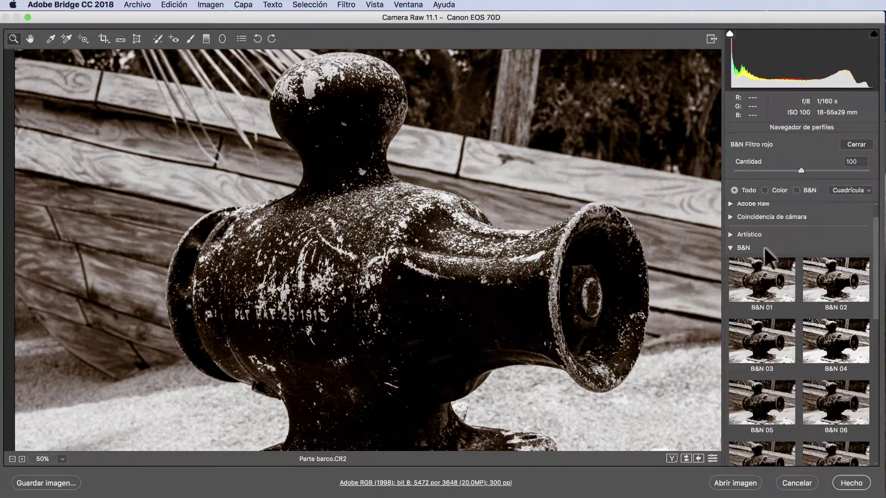
left_click(730, 247)
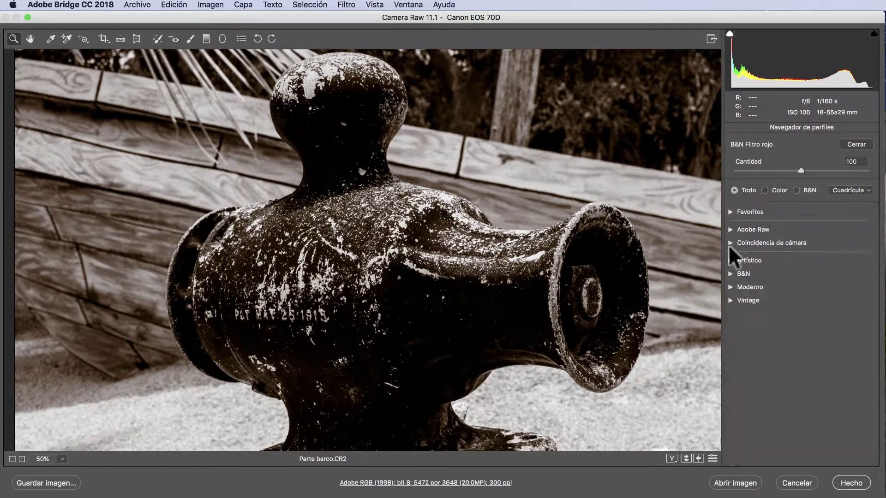
left_click(730, 287)
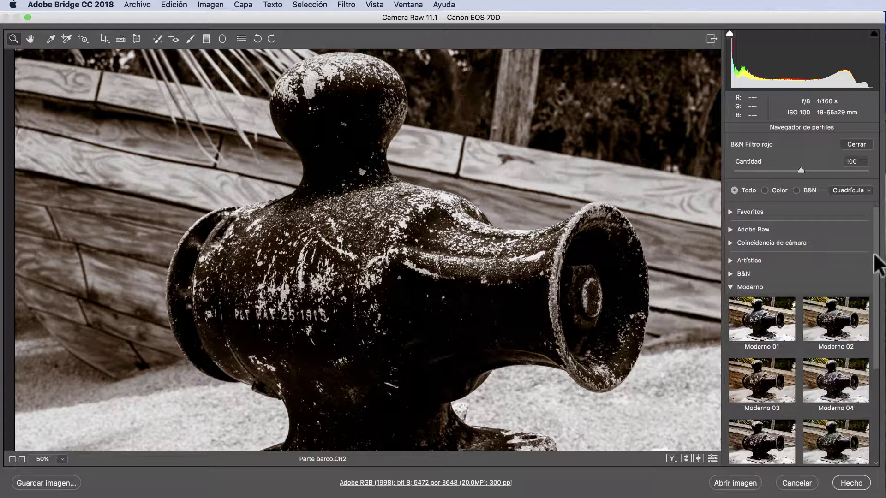
Step: Apply the Moderno 05 creative profile at amount 100 and close the profile browser
left_click_drag(875, 255, 878, 373)
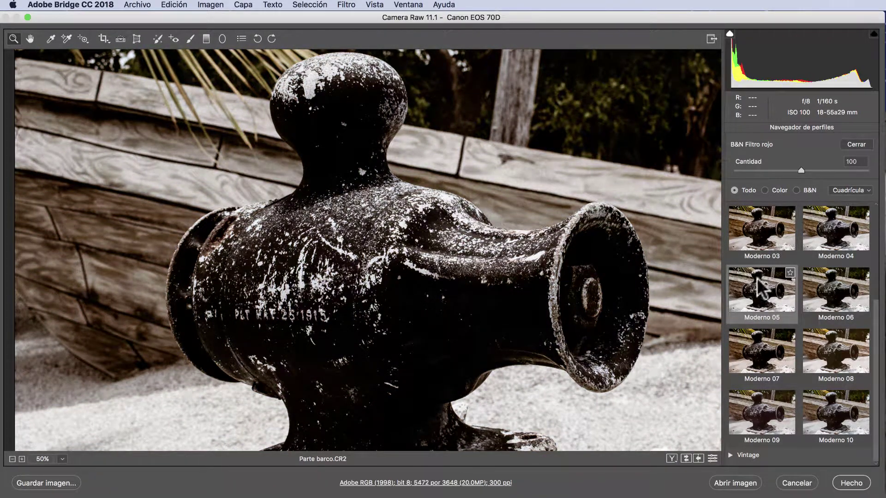
left_click(757, 278)
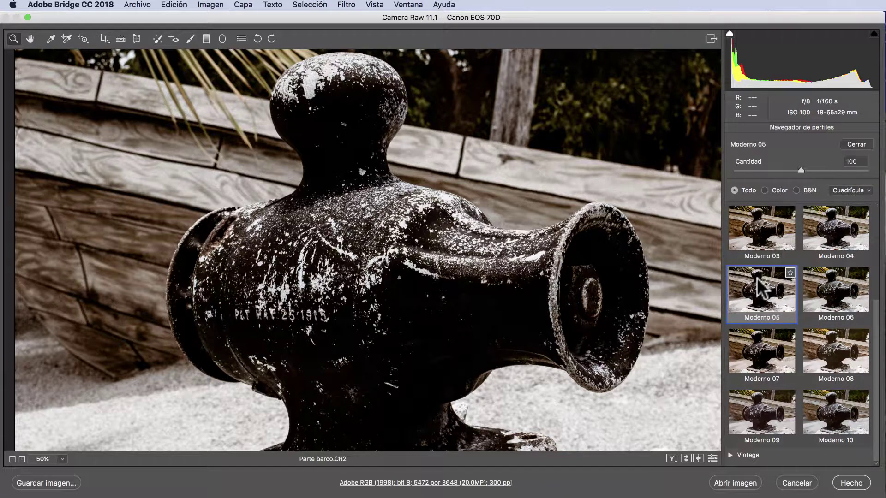
double_click(757, 277)
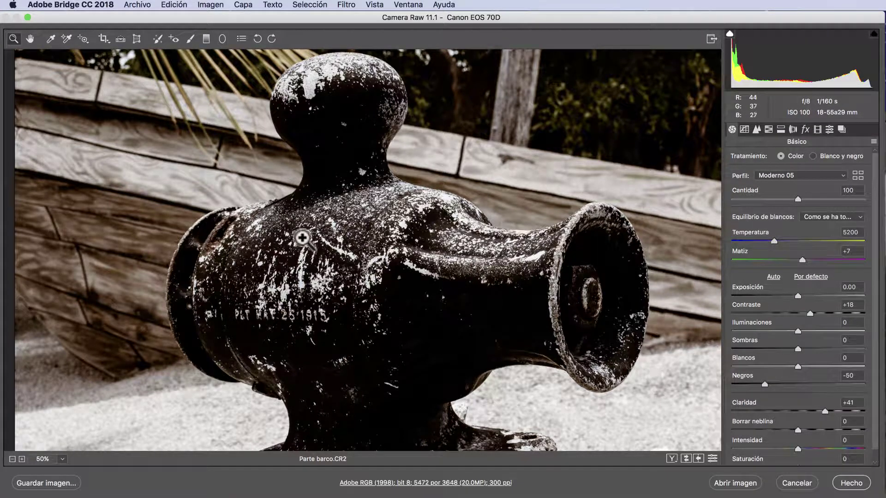
Step: Fit the photo in view and toggle undo/redo to compare Moderno 05 against the original
double_click(29, 38)
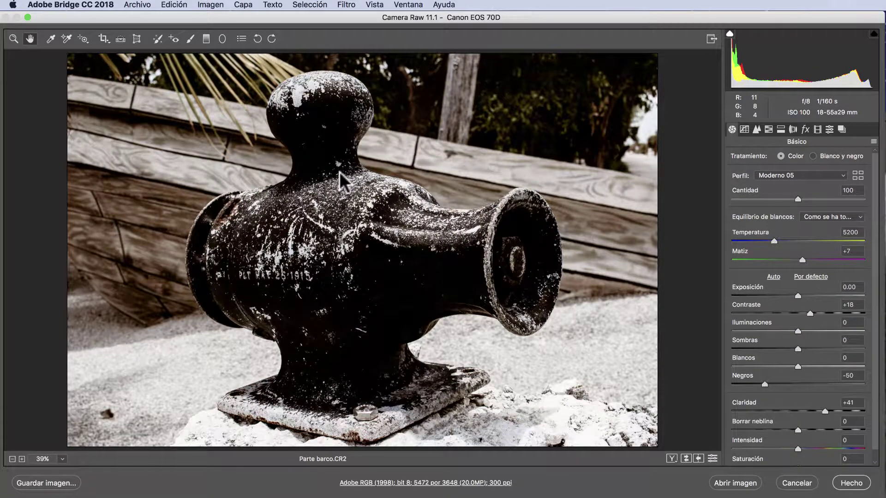
key("super+z")
key("super+shift+z")
key("super+z")
key("super+shift+z")
left_click(218, 15)
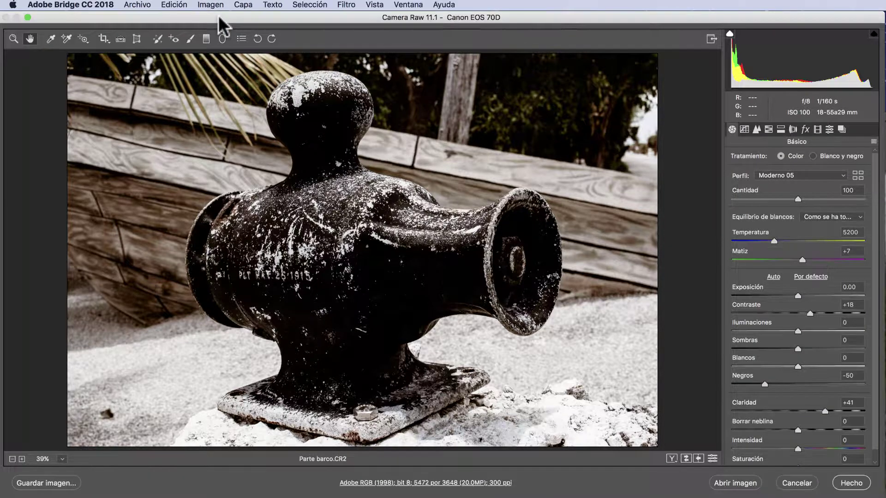